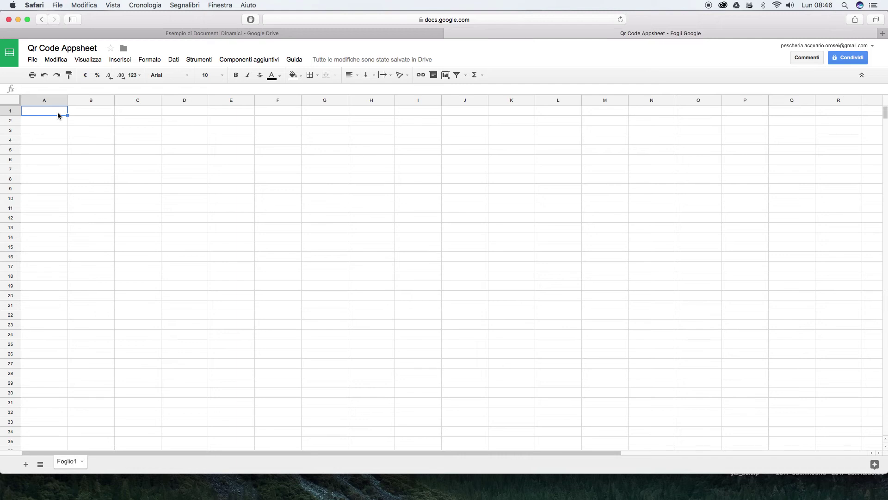
Enter the header 'Qr Code' in A1 and rename the Foglio1 sheet to 'Scansione'
text(Qr Code)
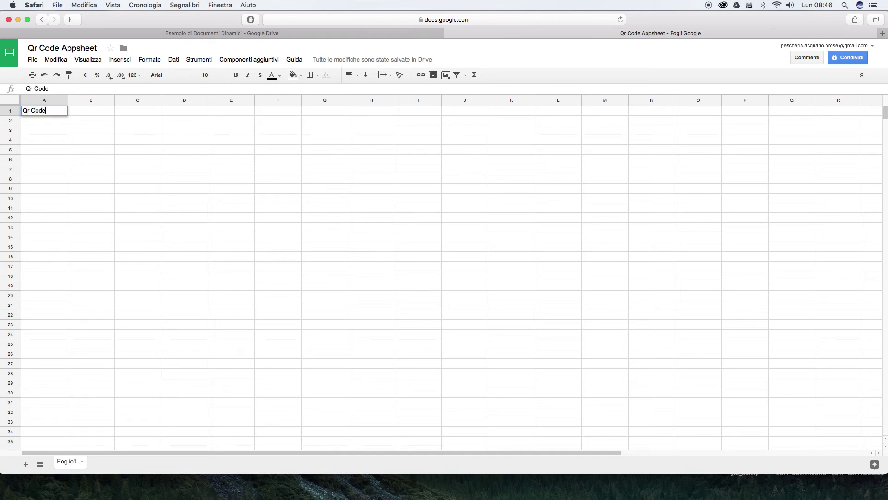
key(Tab)
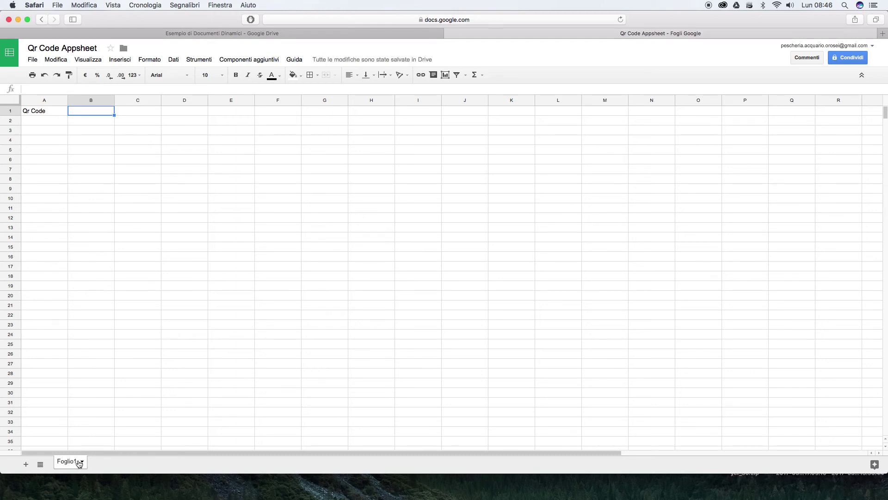
double_click(72, 463)
text(Scansione)
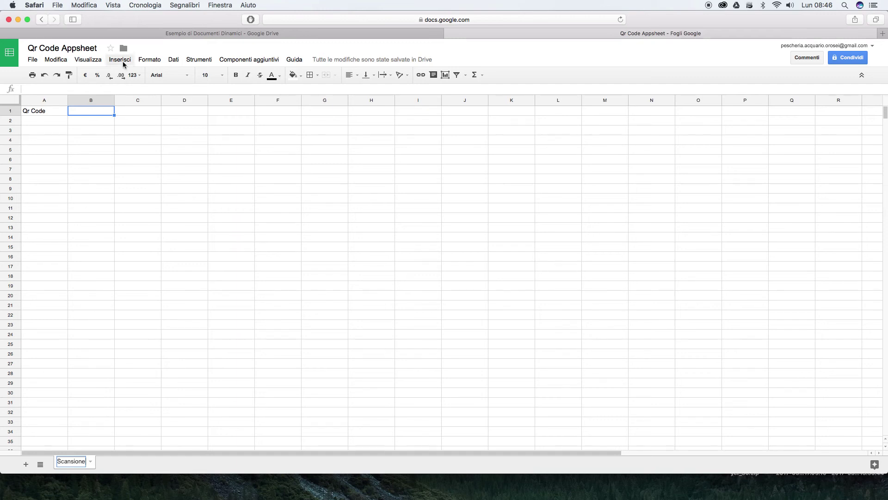
Insert a new sheet, rename it 'Lettura', and switch to it
click(124, 63)
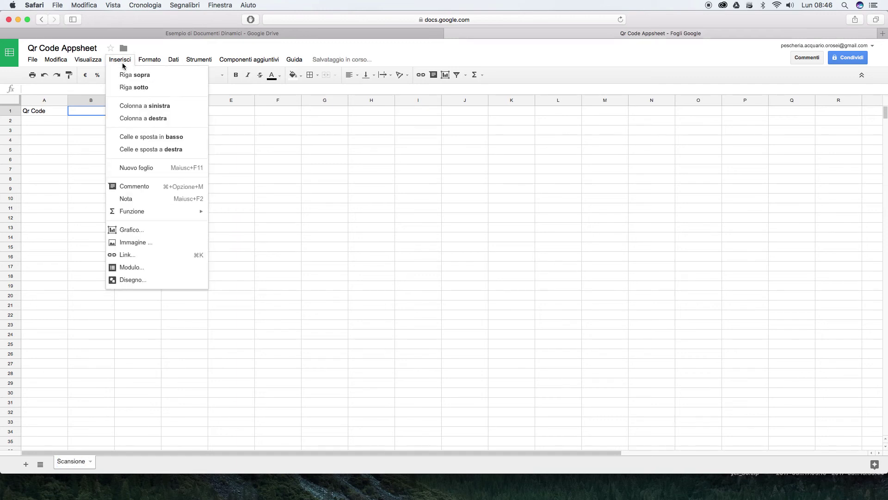
click(132, 168)
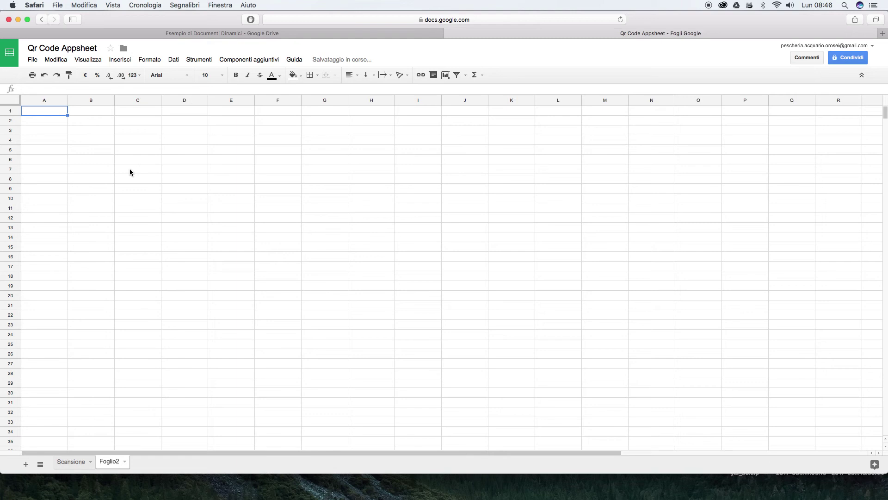
double_click(112, 463)
text(Lettura)
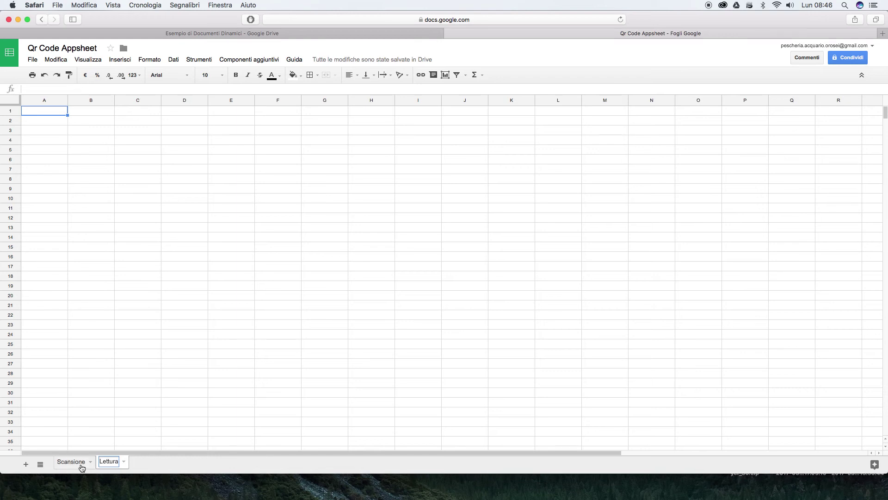
click(81, 466)
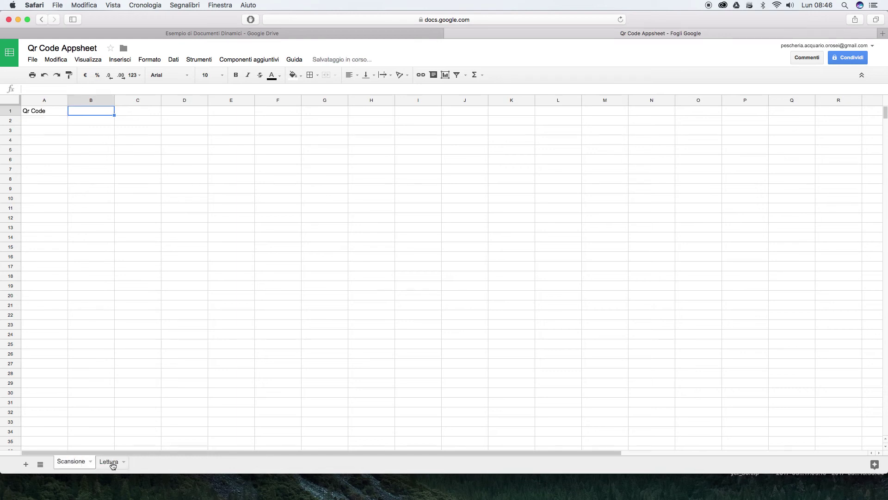
click(113, 462)
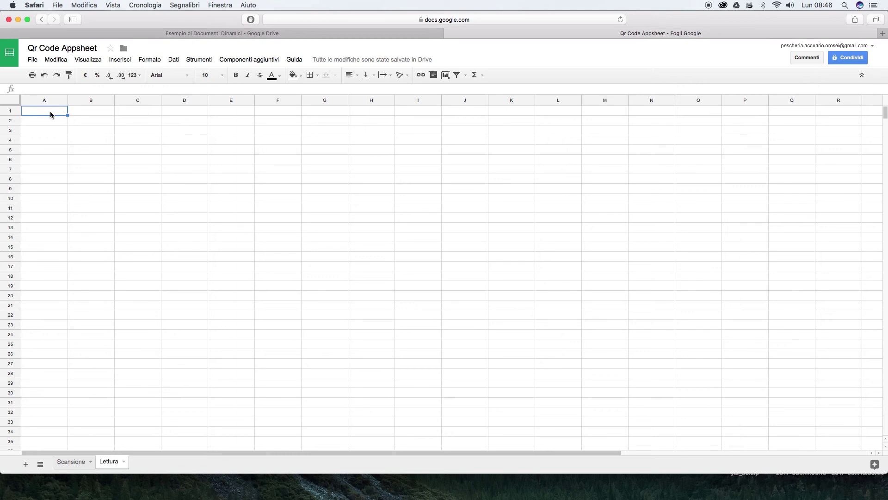
Enter the formula =Scansione!A1 in cell A1 of Lettura
text(=)
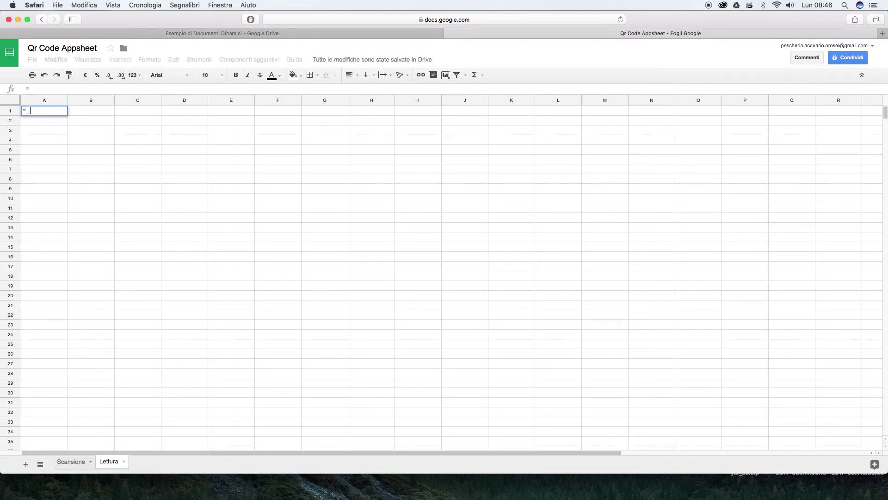
click(74, 462)
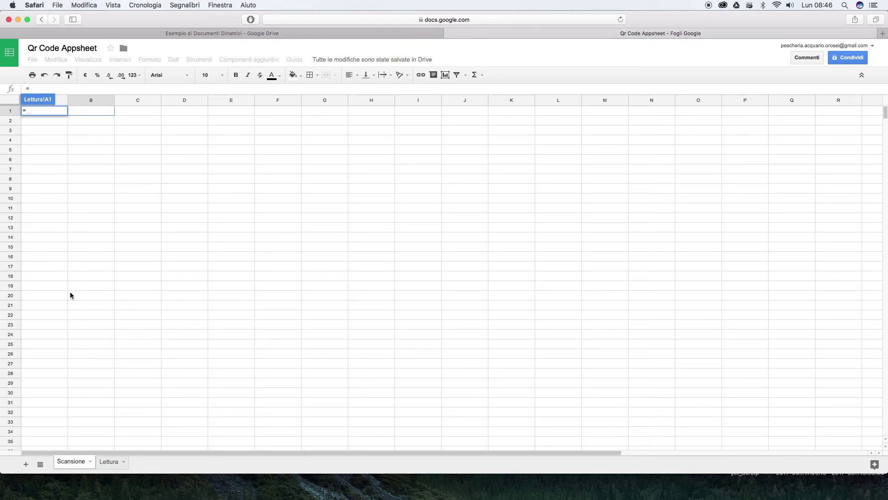
click(47, 120)
key(Left)
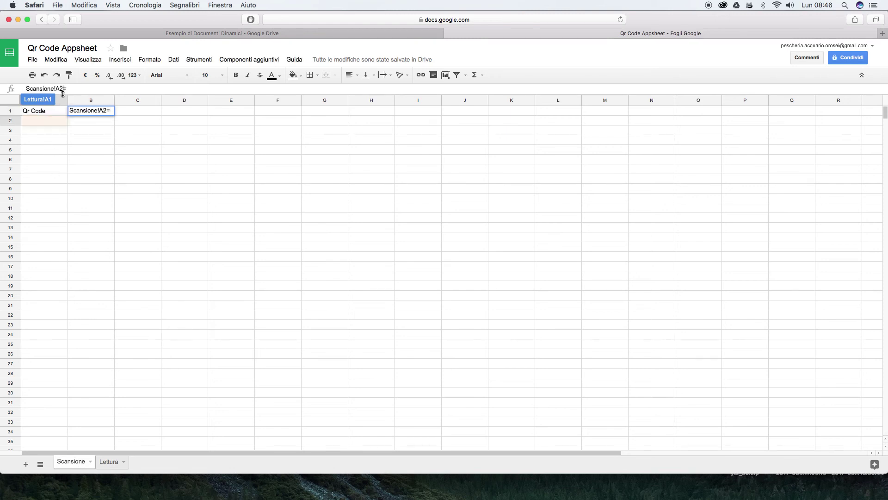
key(BackSpace)
text(1)
key(Right)
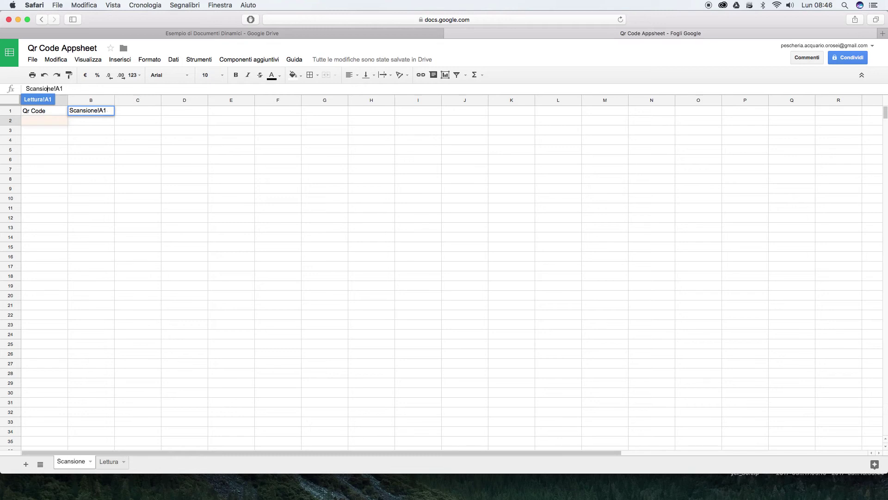
key(Home)
text(=)
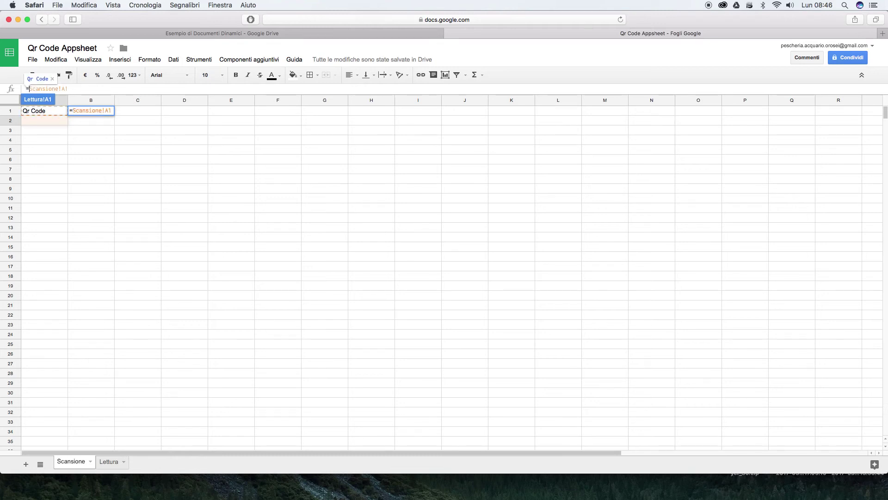
key(Return)
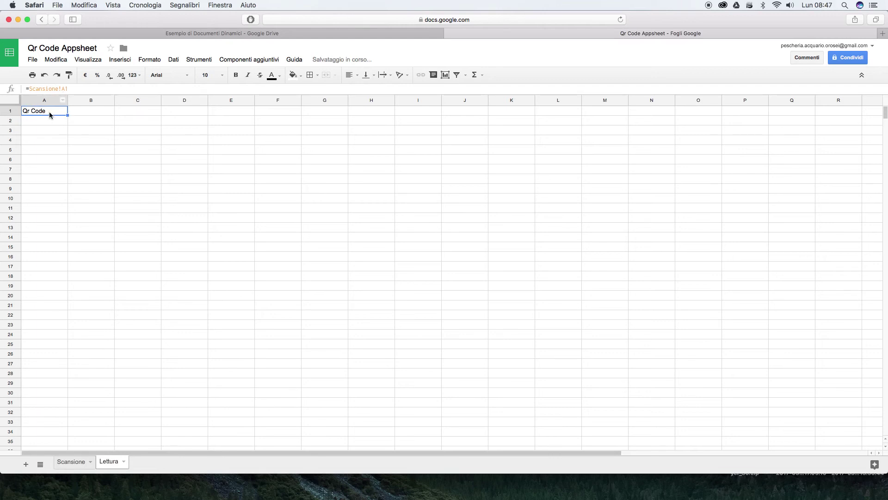
Copy the formula down all of column A, check it, and return to Scansione
key(super+c)
click(47, 101)
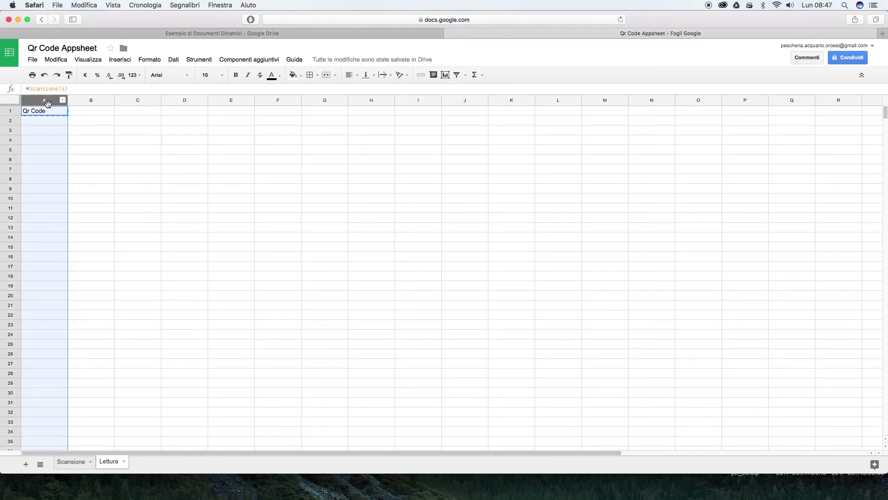
key(super+v)
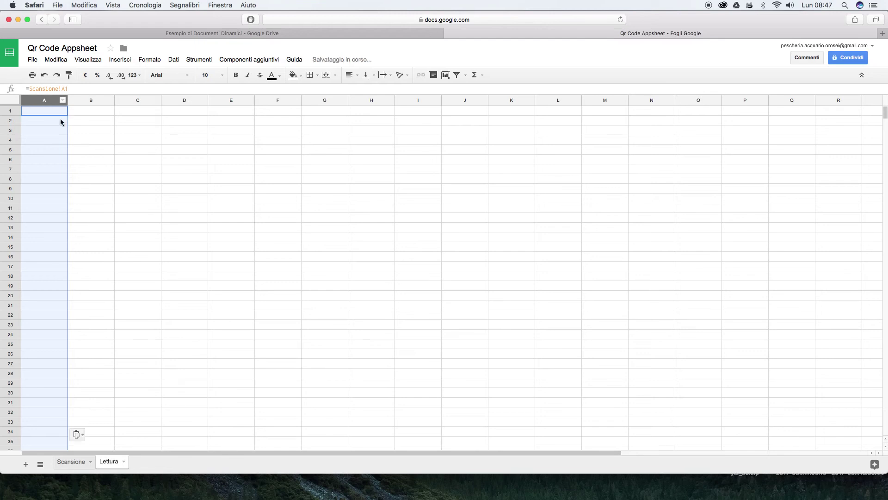
click(78, 124)
click(50, 122)
click(45, 114)
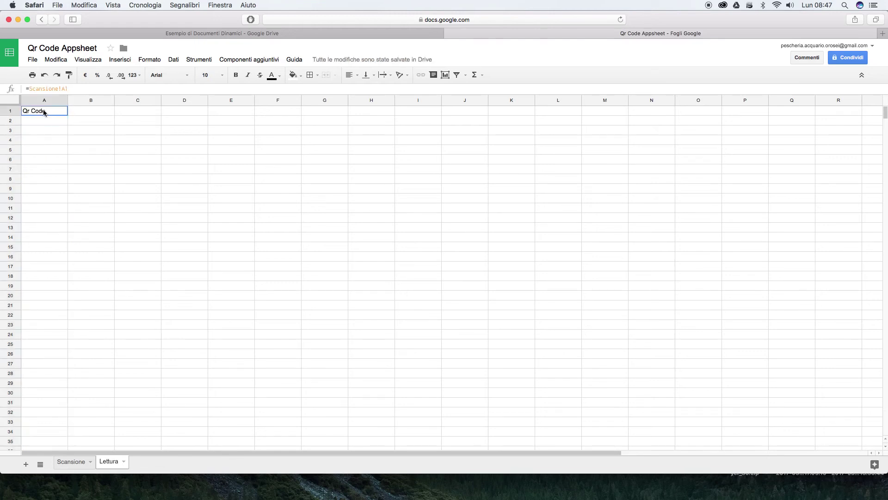
click(74, 461)
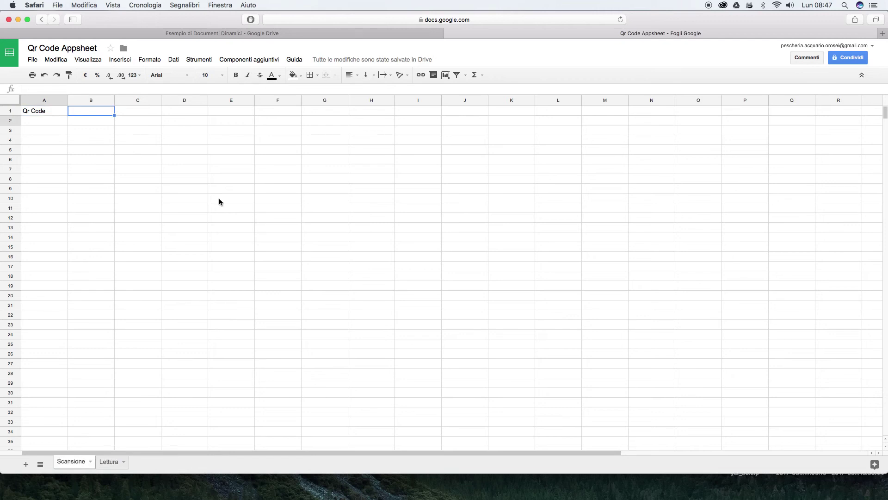
Install the free AppSheet add-on from the add-on store and allow its requested permissions
click(248, 60)
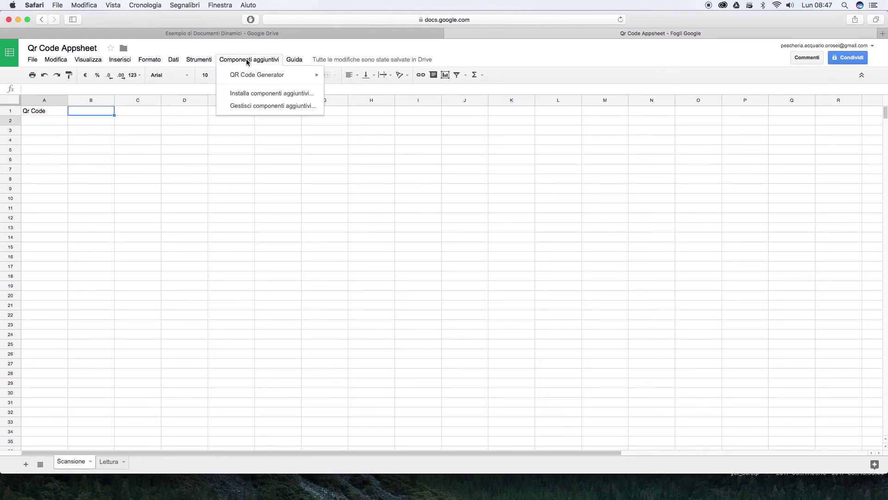
click(252, 93)
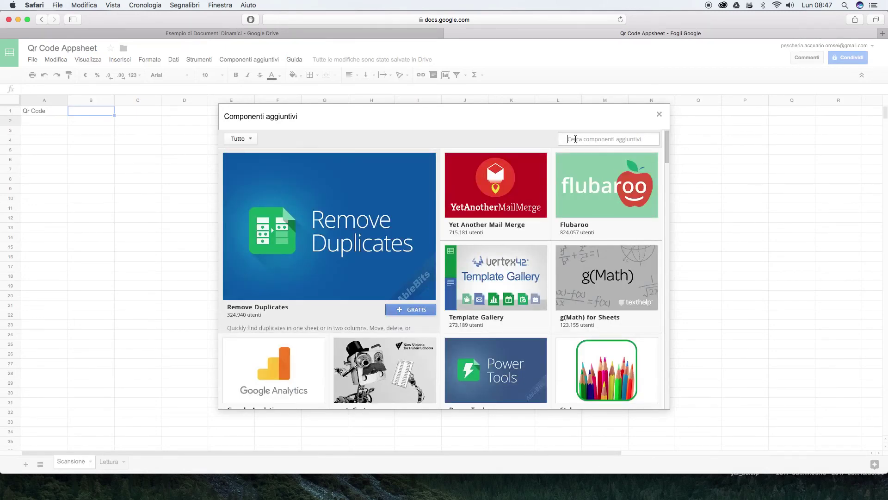
text(Appsheet)
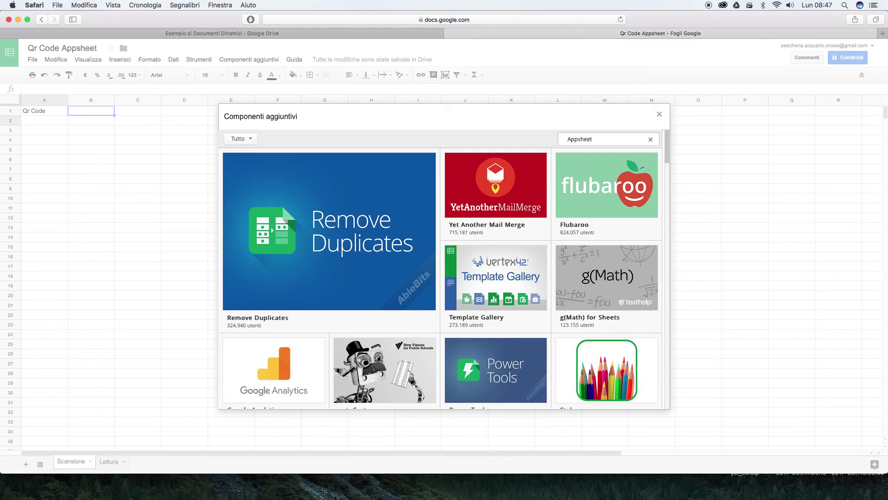
key(Return)
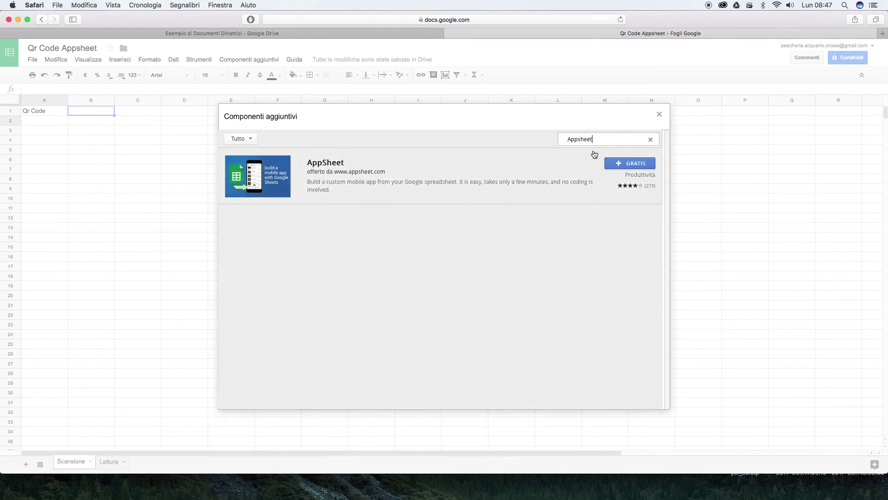
click(631, 164)
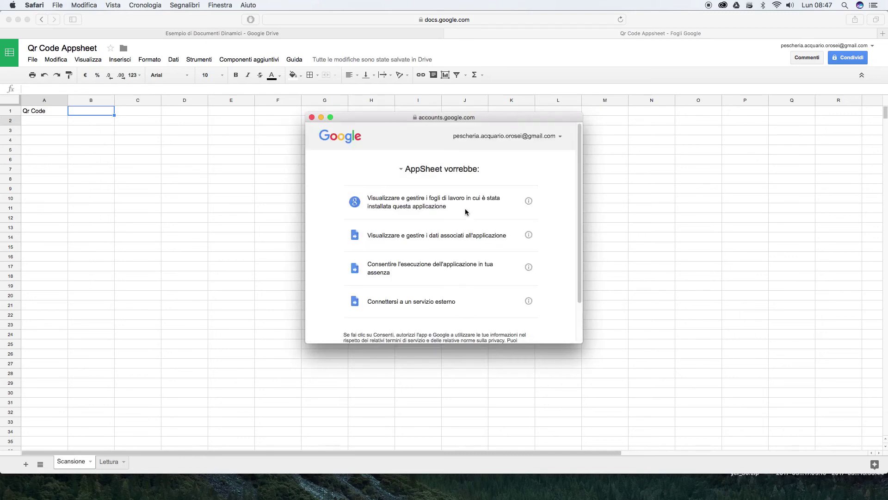
scroll(466, 212, down, 2)
click(520, 323)
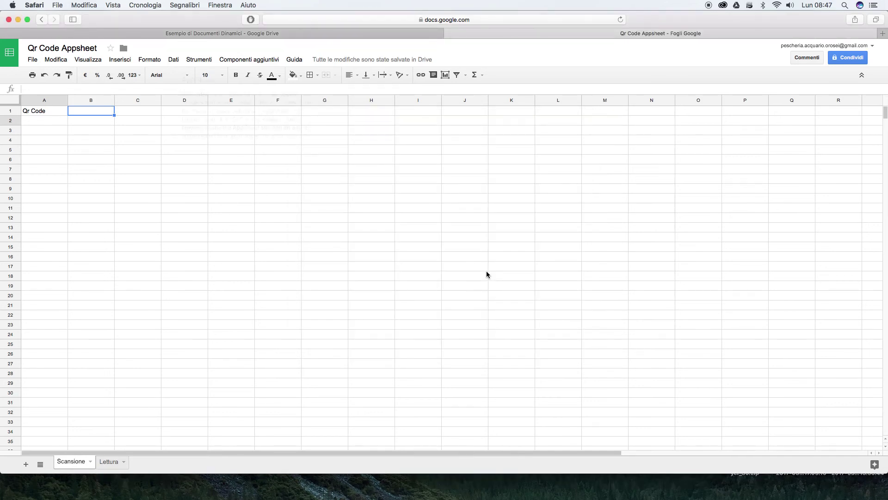
Launch the AppSheet add-on and start building an app from this spreadsheet with GO!
click(274, 62)
mouse_move(270, 81)
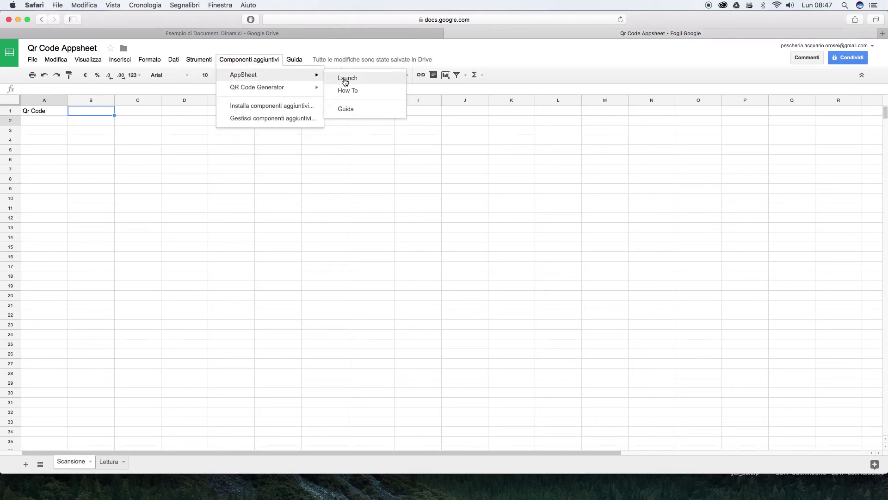
click(346, 79)
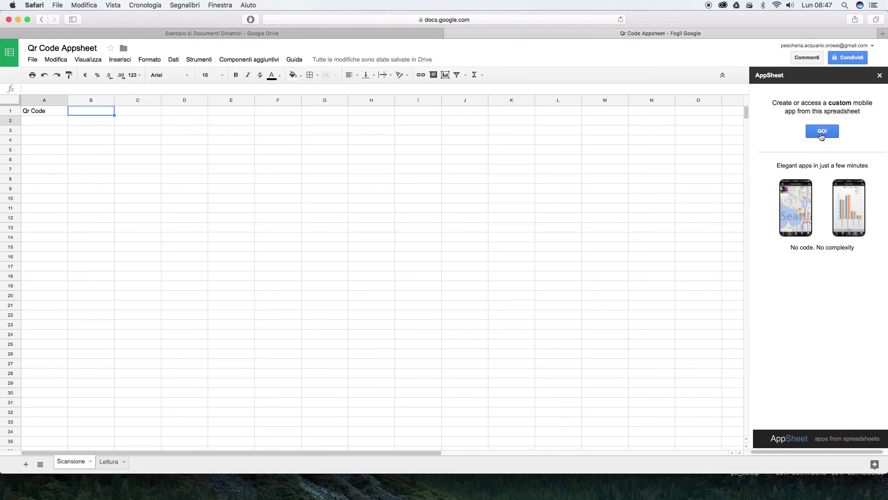
click(822, 133)
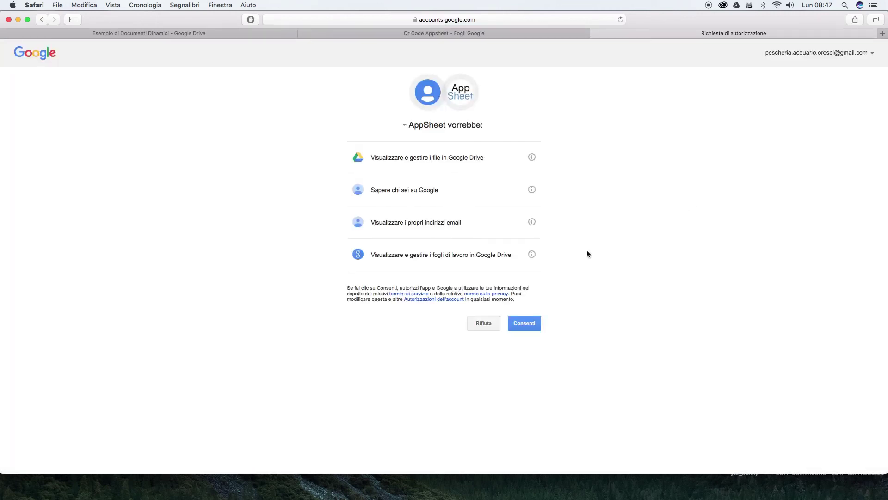
Allow AppSheet access to the Google account and skip the welcome tour
click(526, 326)
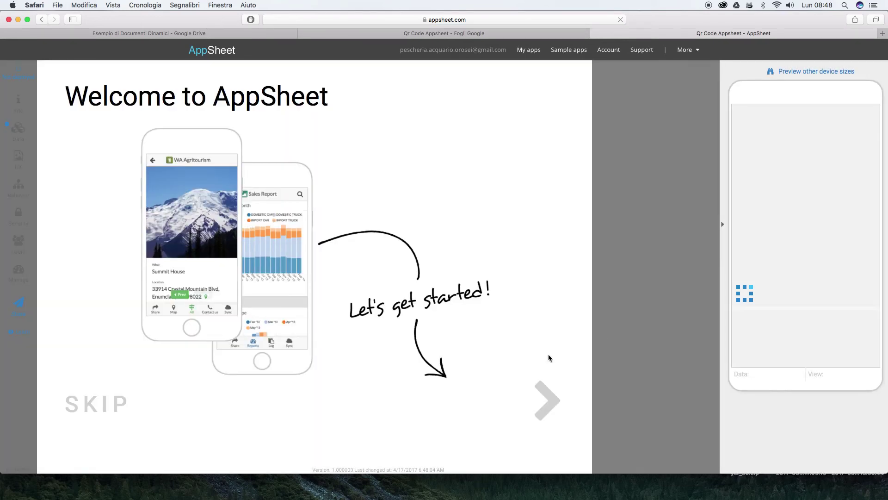
click(110, 403)
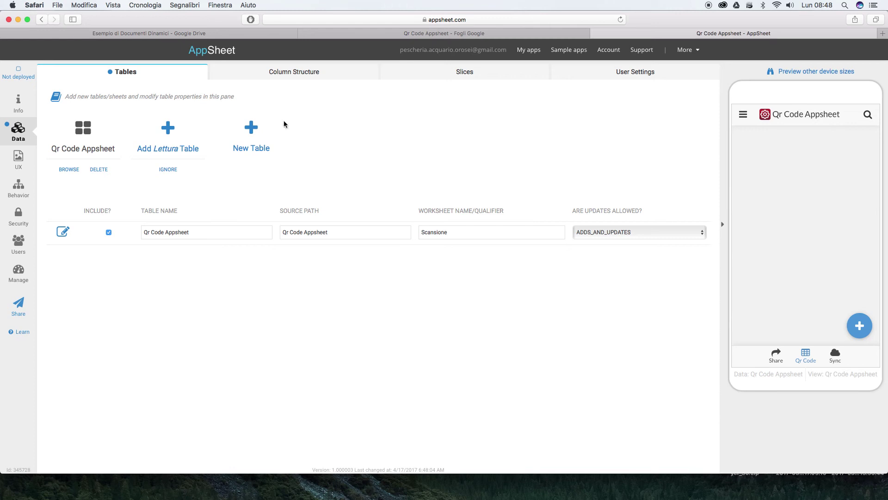
Add the Lettura sheet as a table with updates disabled, then view the Column Structure
click(303, 72)
click(121, 78)
click(168, 134)
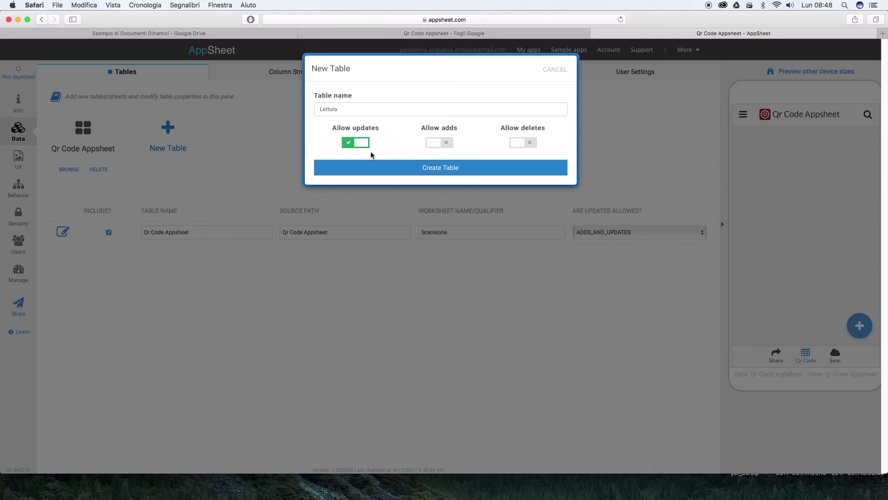
click(360, 143)
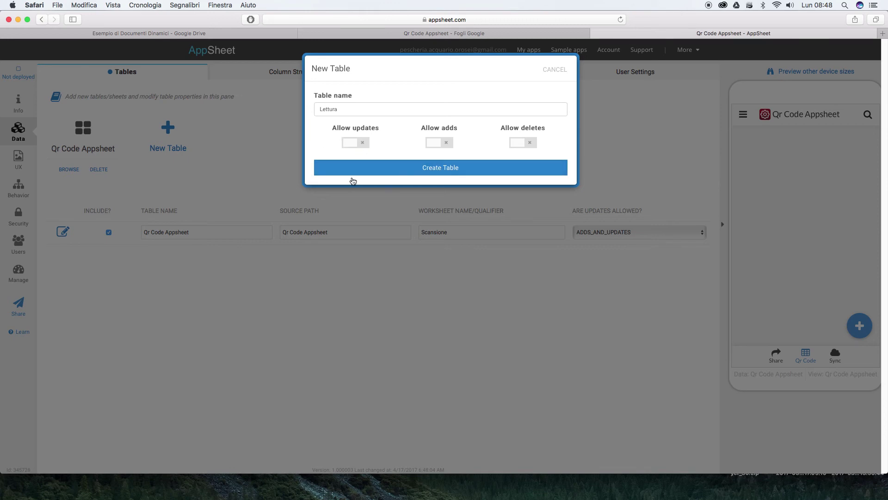
click(353, 180)
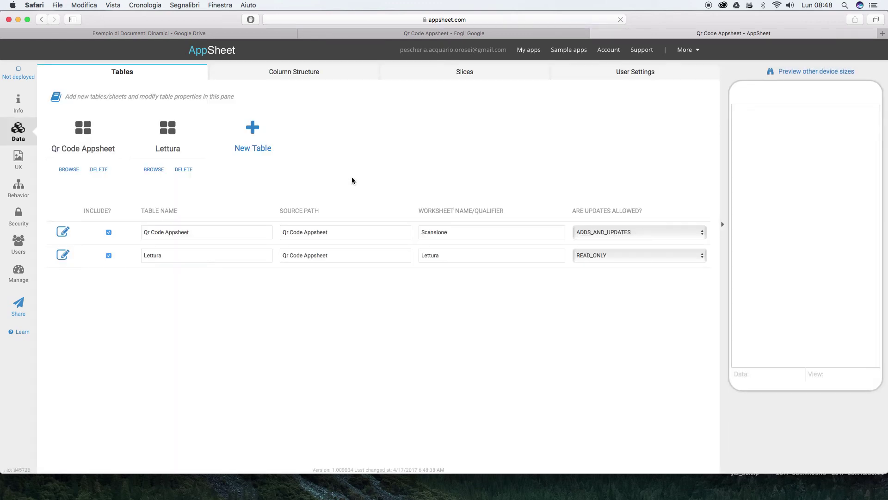
click(290, 76)
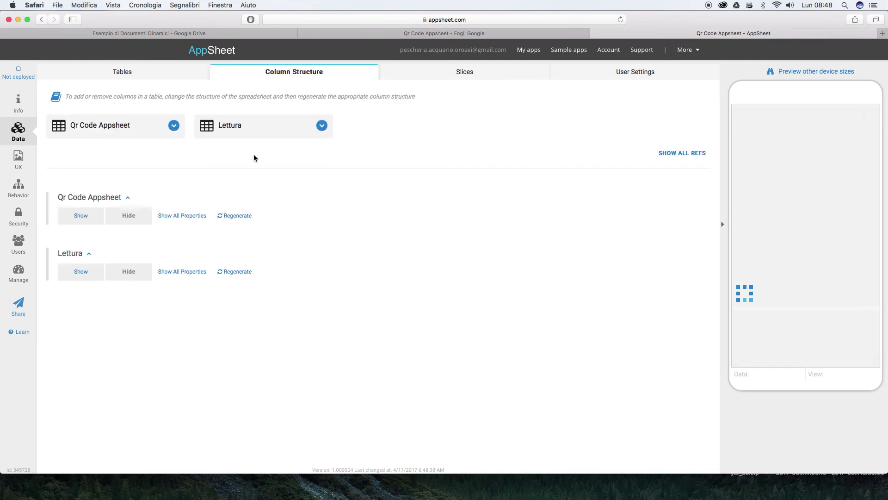
Show all properties of the Qr Code Appsheet columns and keep Qr Code's type as Text
click(182, 216)
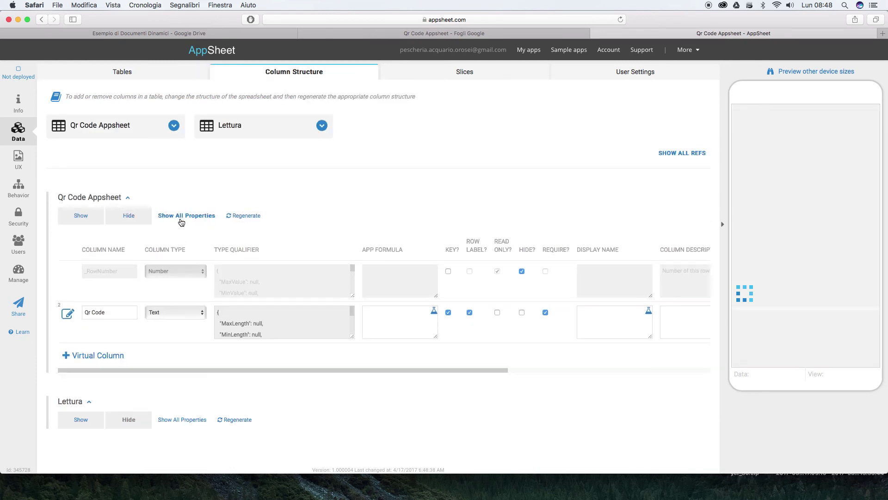
click(196, 313)
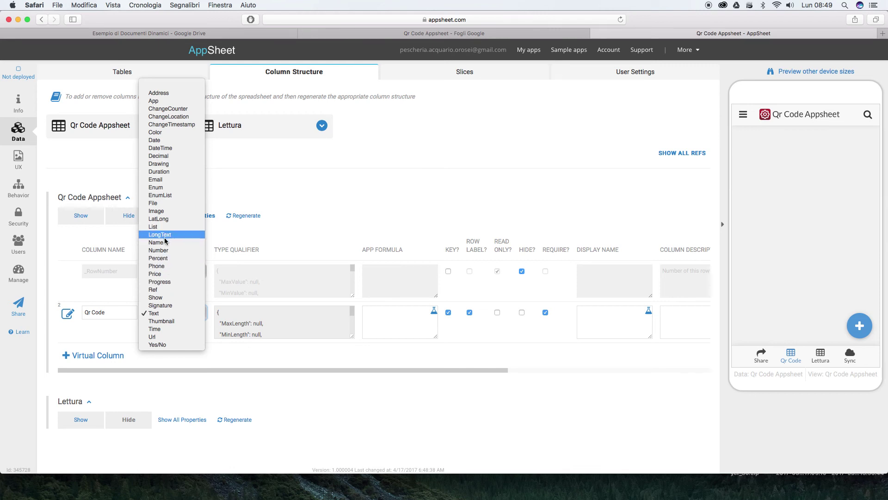
click(165, 313)
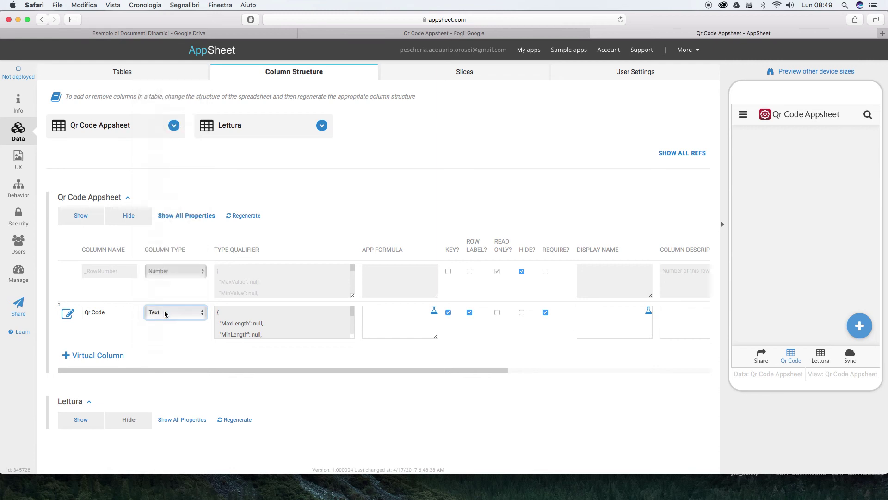
Turn on Scan? in the Qr Code column definition and confirm with OK
click(65, 315)
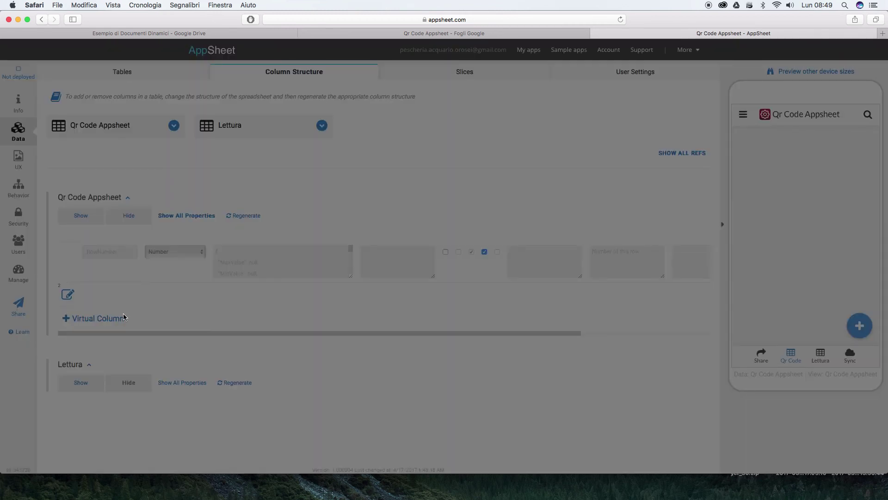
scroll(380, 259, down, 5)
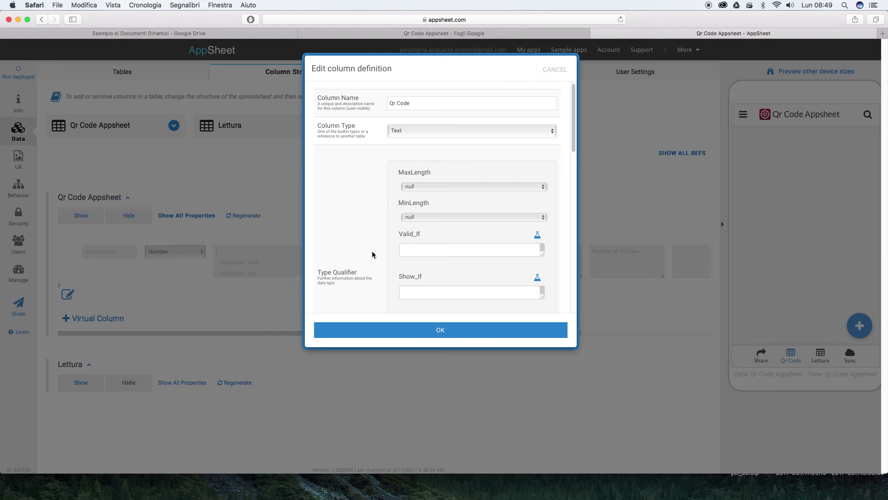
scroll(372, 254, down, 5)
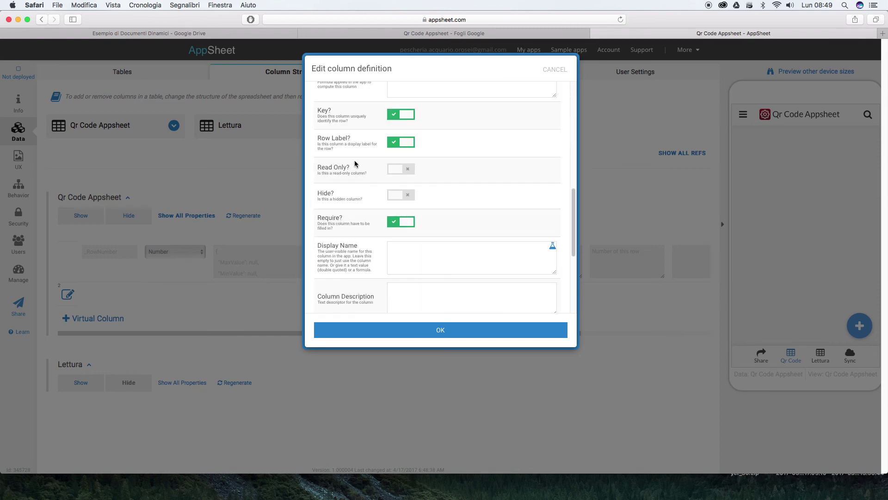
scroll(368, 261, down, 5)
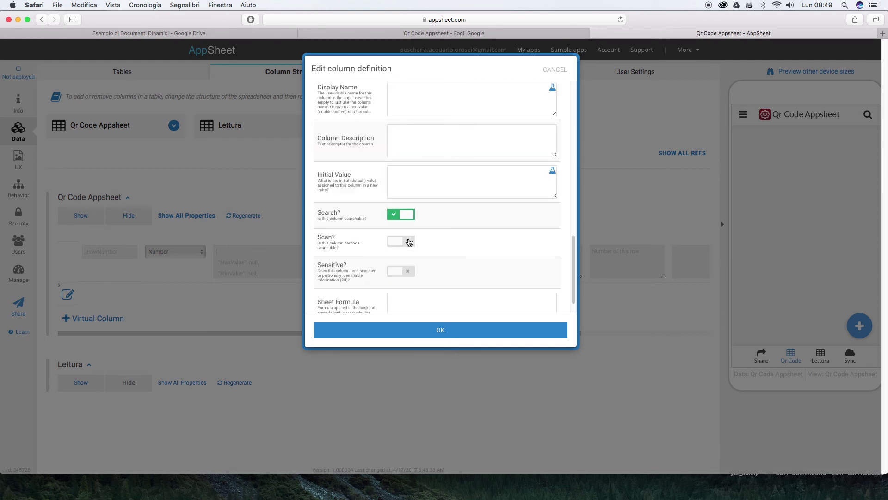
click(400, 241)
click(437, 333)
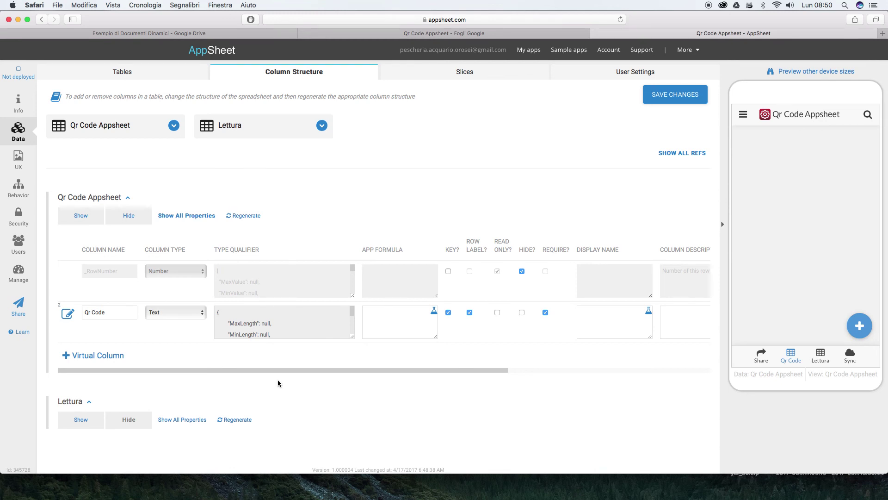
Show all Lettura column properties and change its Qr Code column type to Url
click(198, 420)
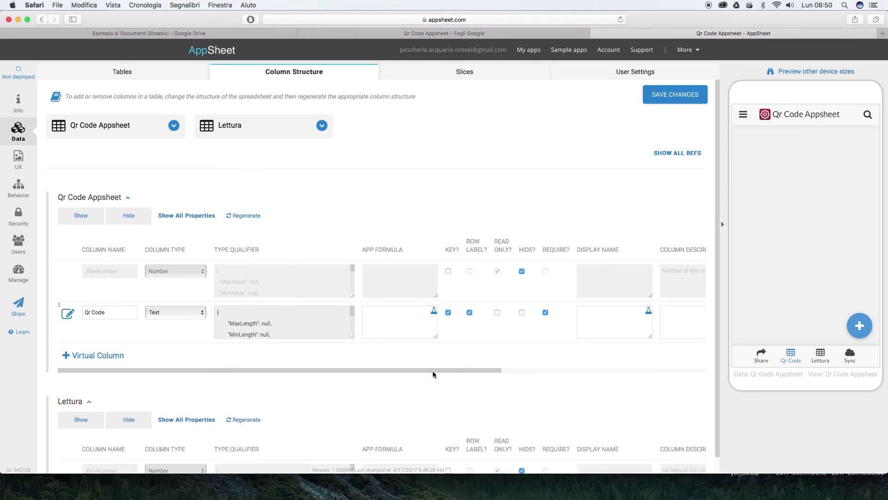
scroll(376, 381, down, 3)
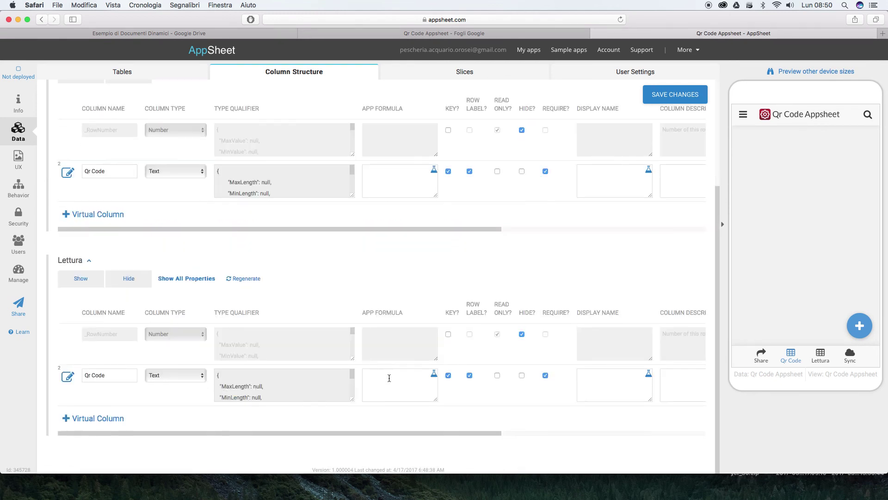
click(196, 378)
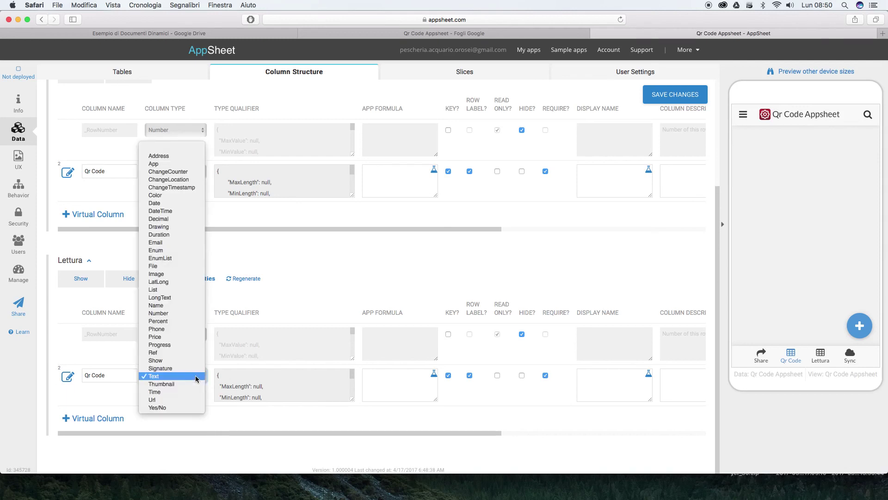
click(182, 400)
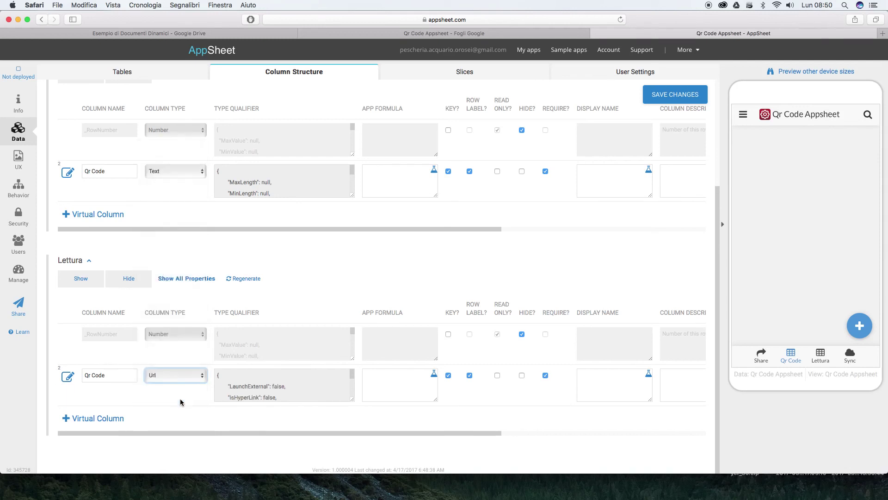
Set LaunchExternal to true for Lettura's Qr Code column and save the column changes
click(259, 387)
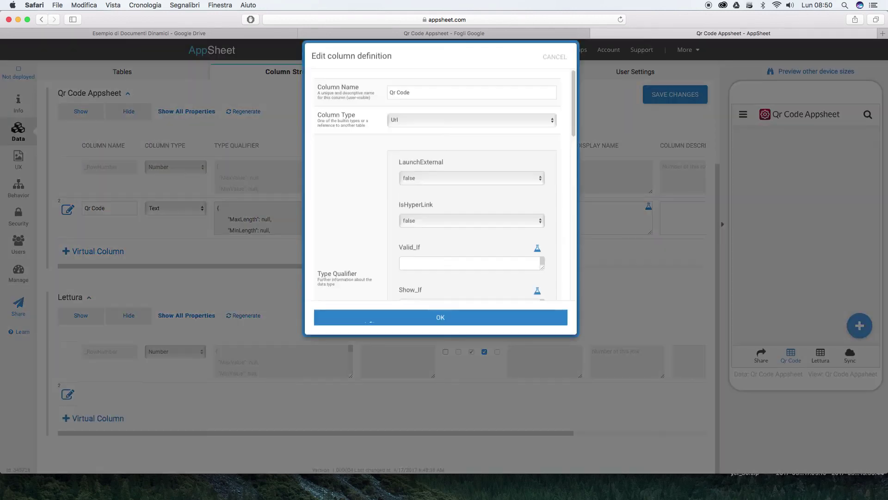
click(430, 196)
click(431, 184)
click(440, 330)
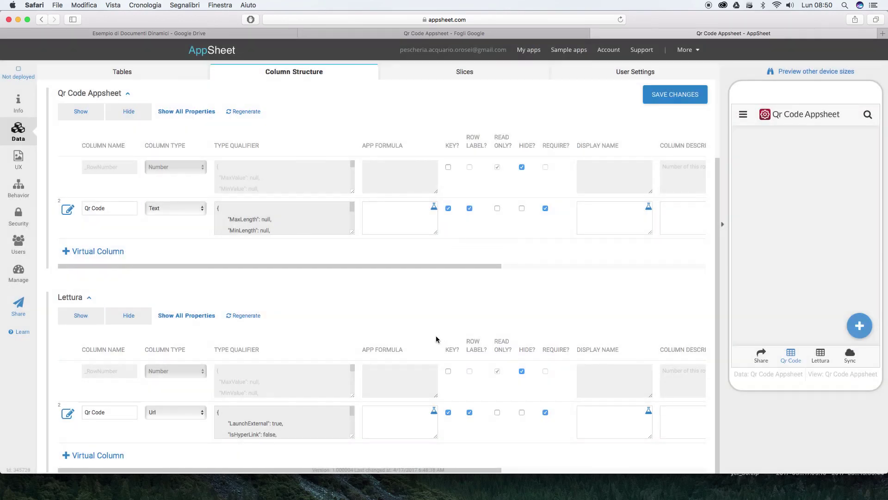
scroll(434, 347, up, 5)
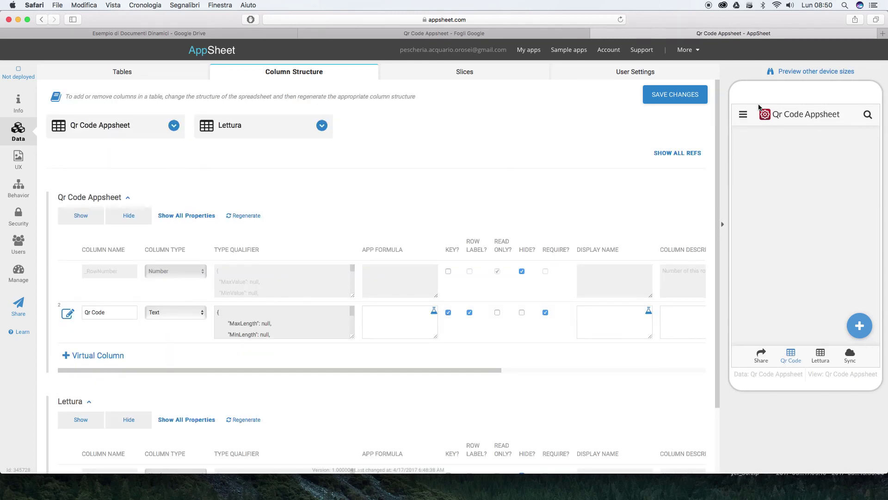
click(689, 99)
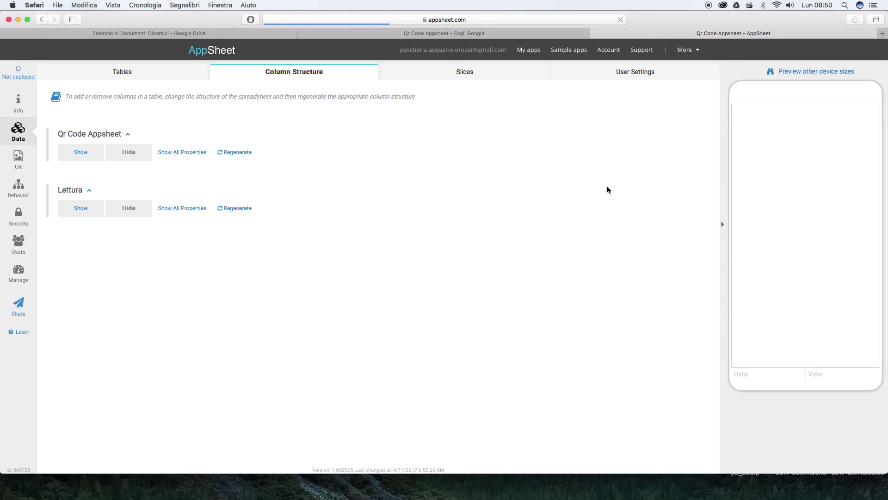
In UX Views, set the Qr Code Appsheet view type to form and give it the suitcase icon
click(19, 159)
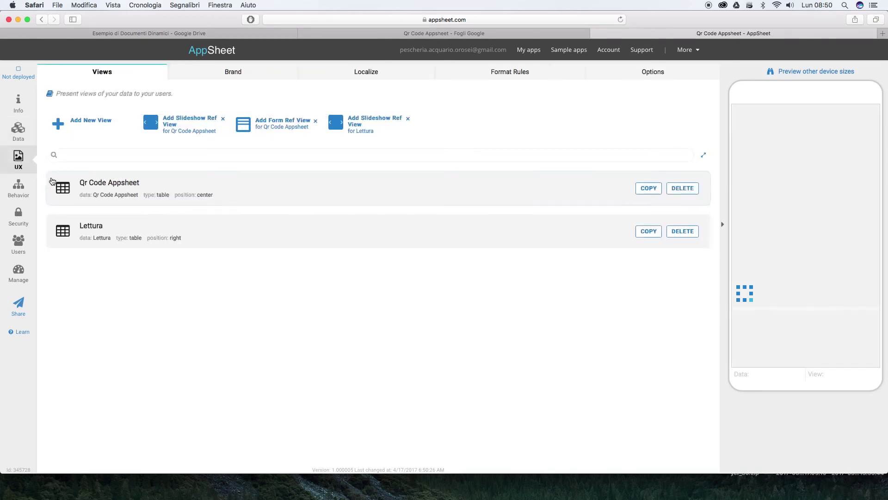
click(287, 197)
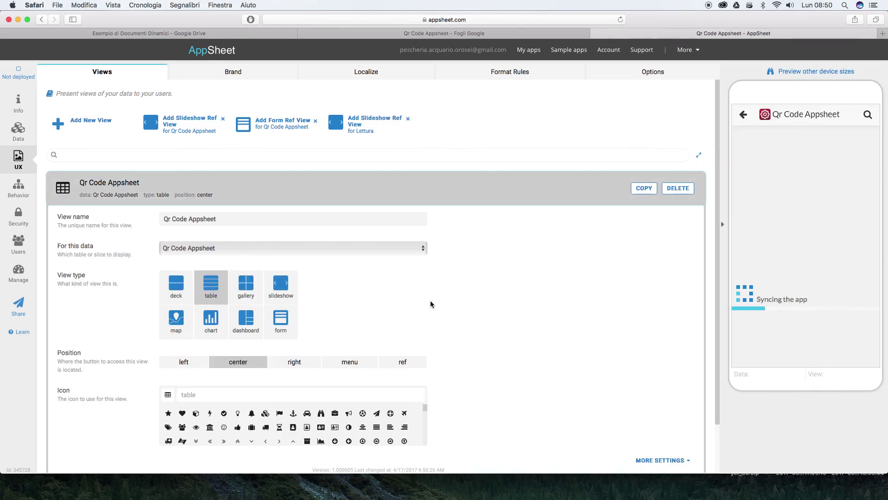
scroll(288, 320, down, 2)
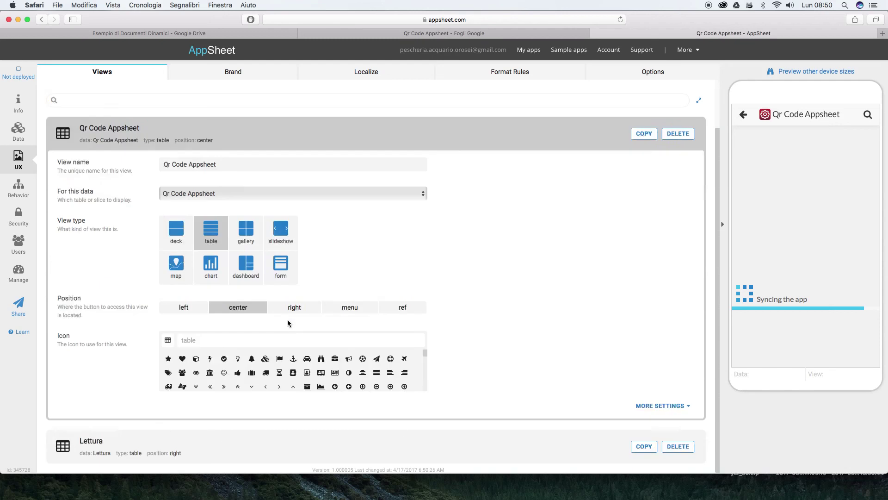
click(286, 271)
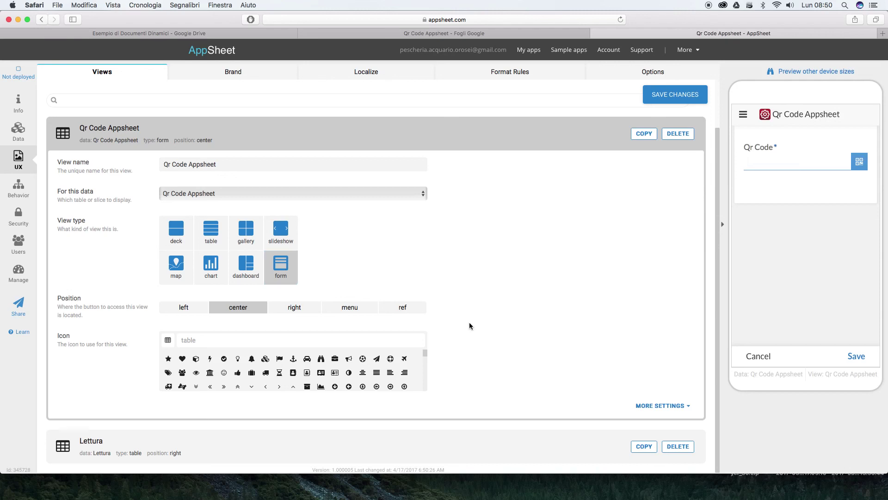
click(214, 340)
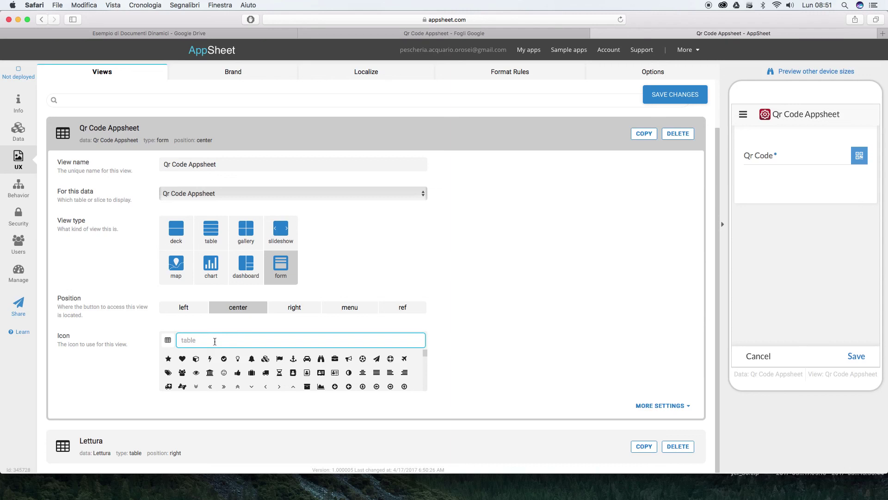
click(252, 374)
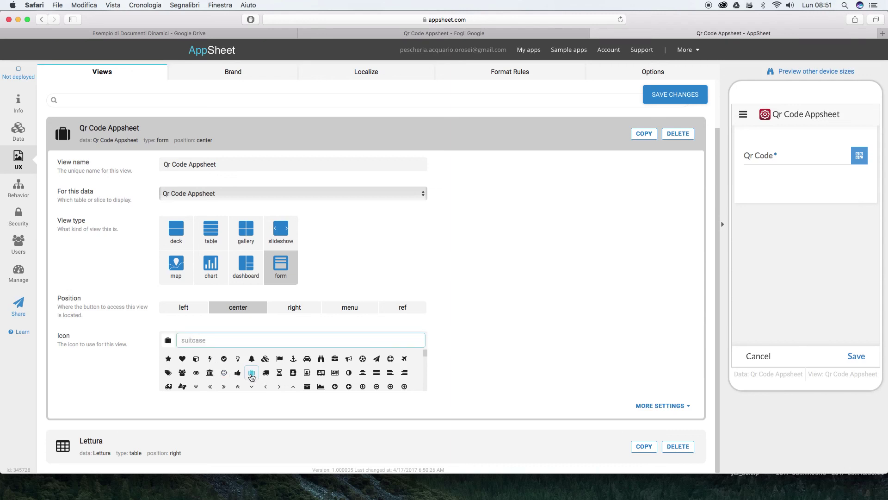
click(306, 456)
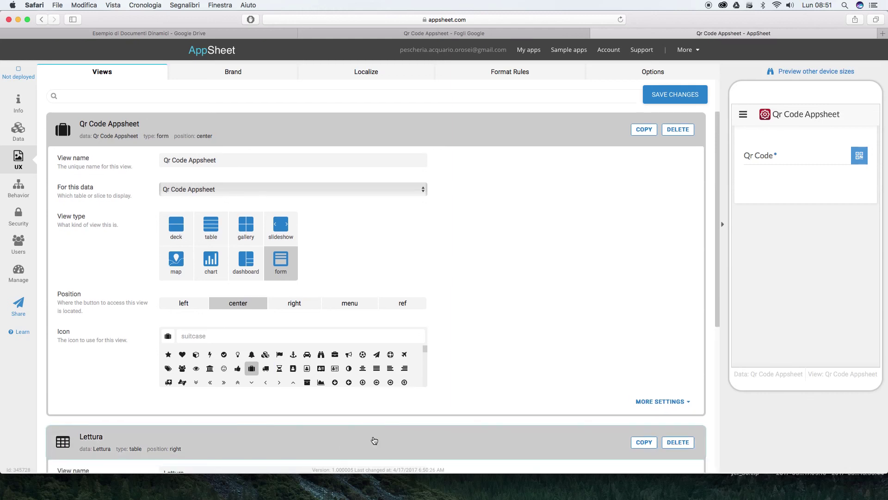
Set the Lettura view's icon to the suitcase
scroll(372, 440, down, 10)
scroll(464, 418, down, 2)
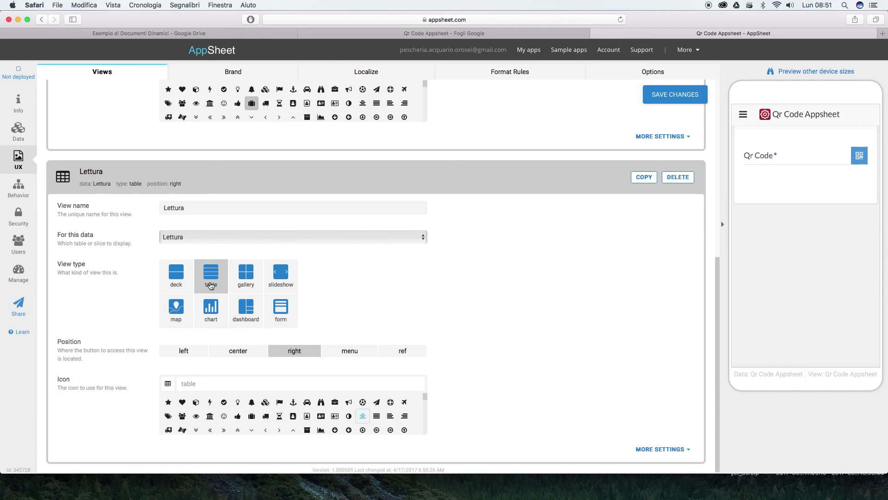
click(206, 386)
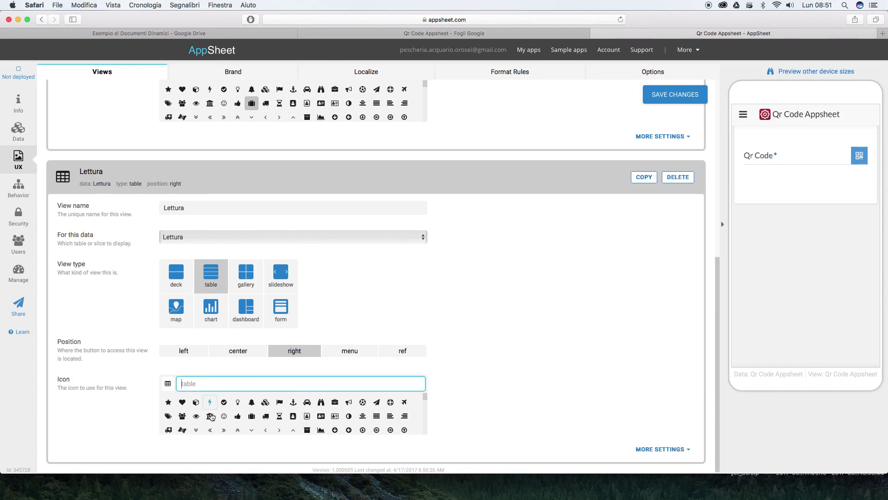
click(252, 417)
click(452, 381)
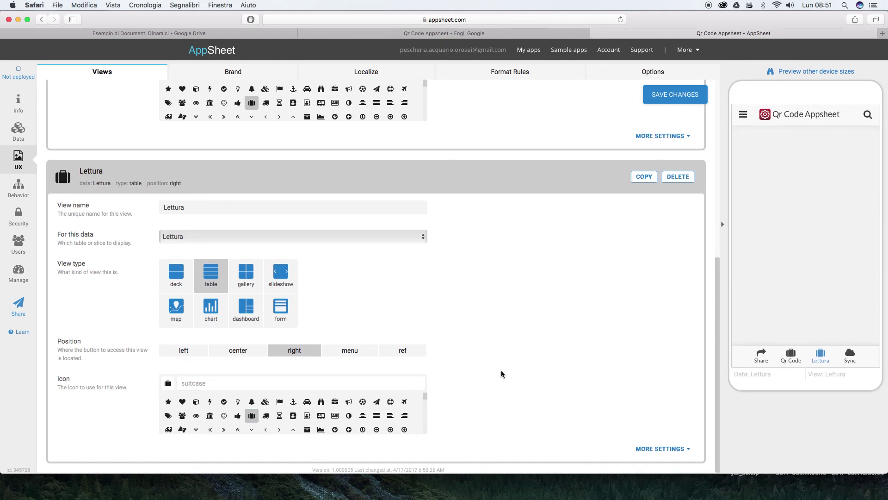
Save the view changes
scroll(504, 373, up, 5)
scroll(502, 372, up, 2)
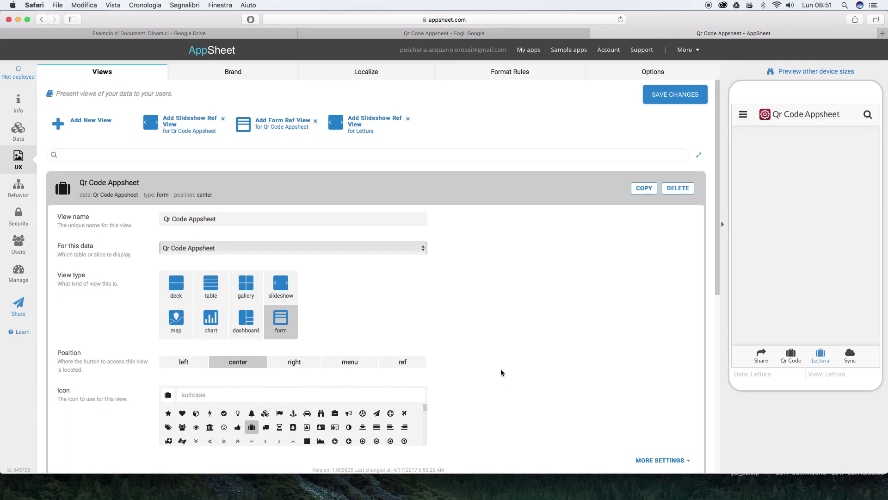
click(667, 93)
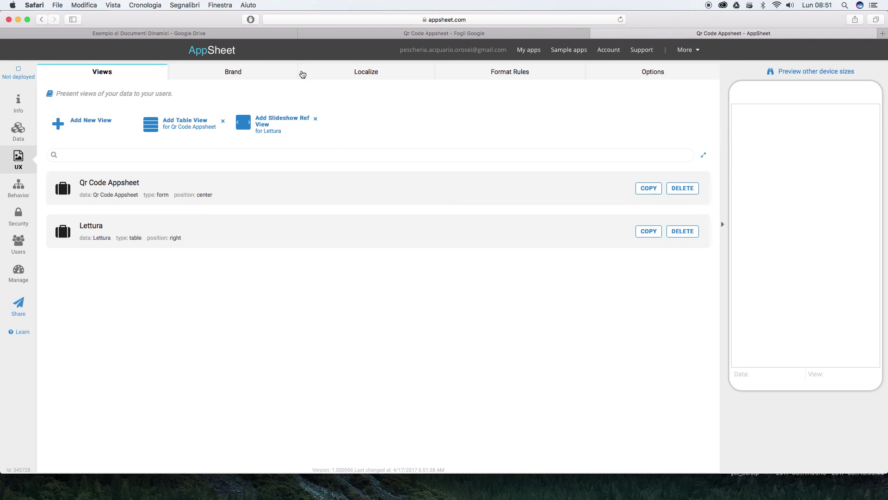
In Brand, apply the Dark - Red colour theme and the keyboard launch image, then save
click(238, 72)
click(303, 116)
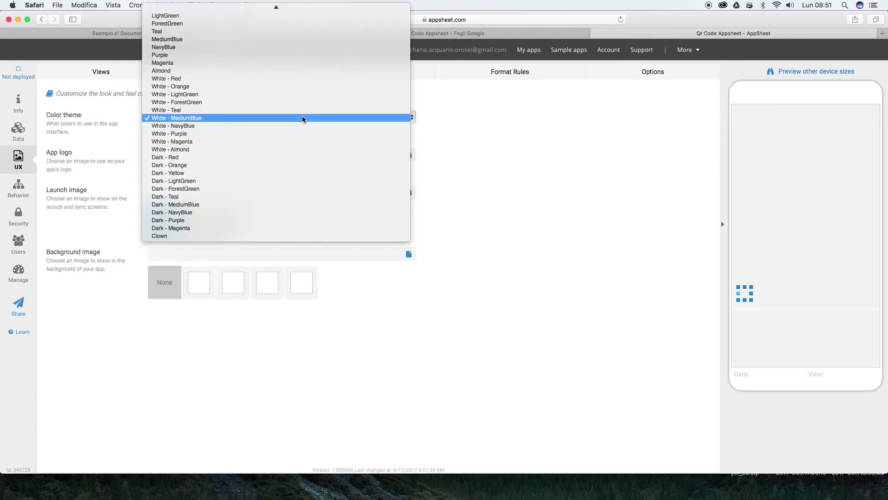
click(240, 158)
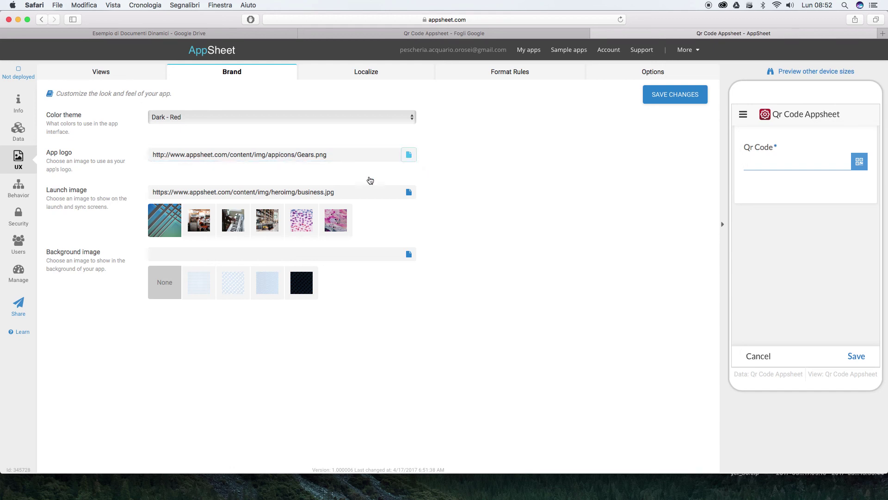
click(233, 220)
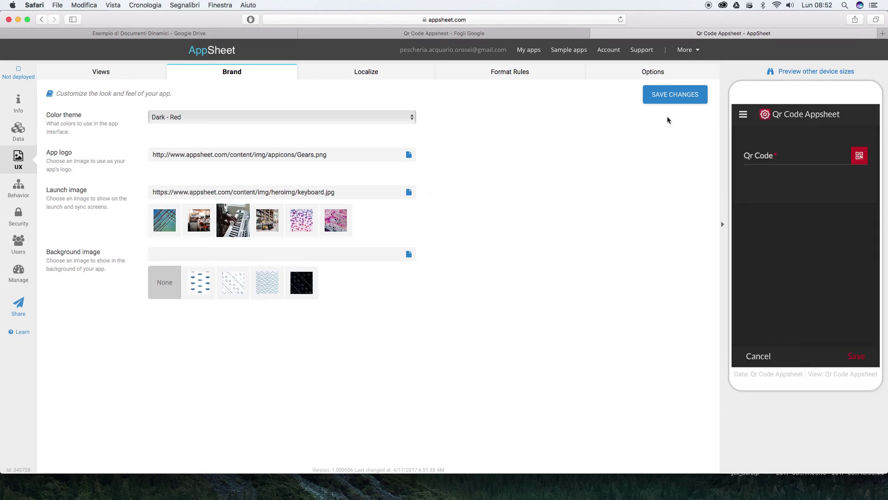
click(670, 100)
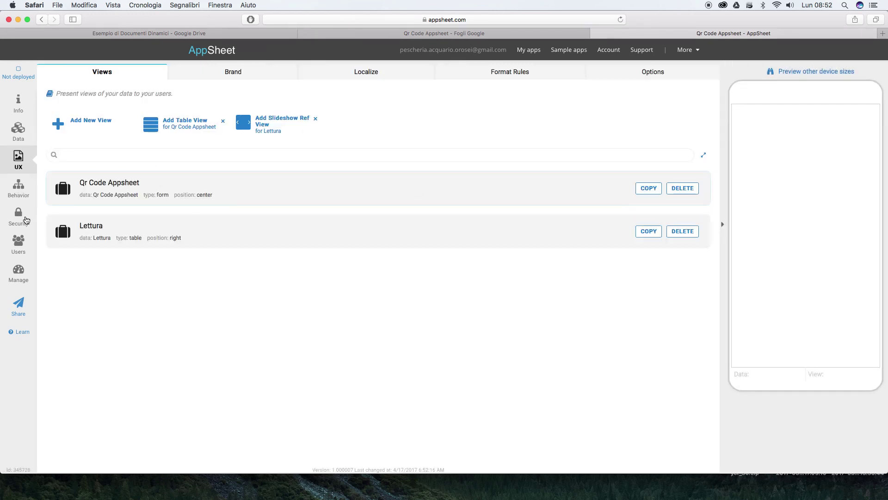
Turn on Require user authentication and send an install link to the invitee's e-mail address
click(21, 219)
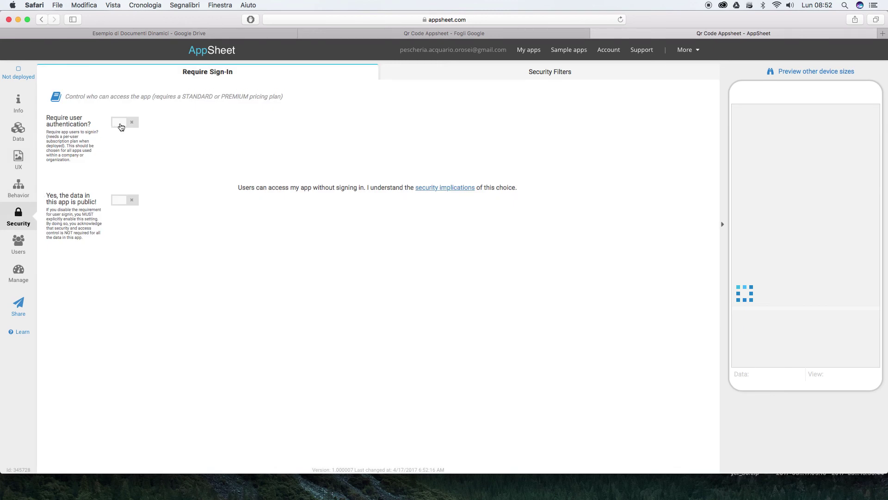
click(120, 123)
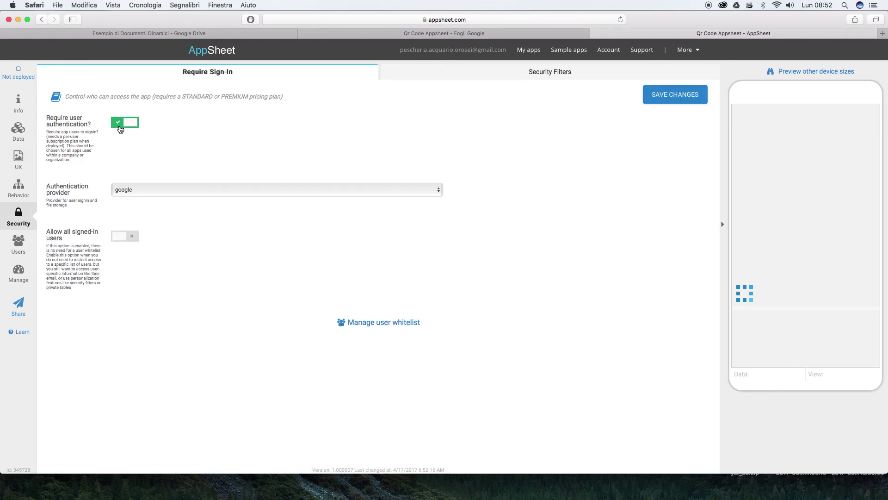
click(18, 243)
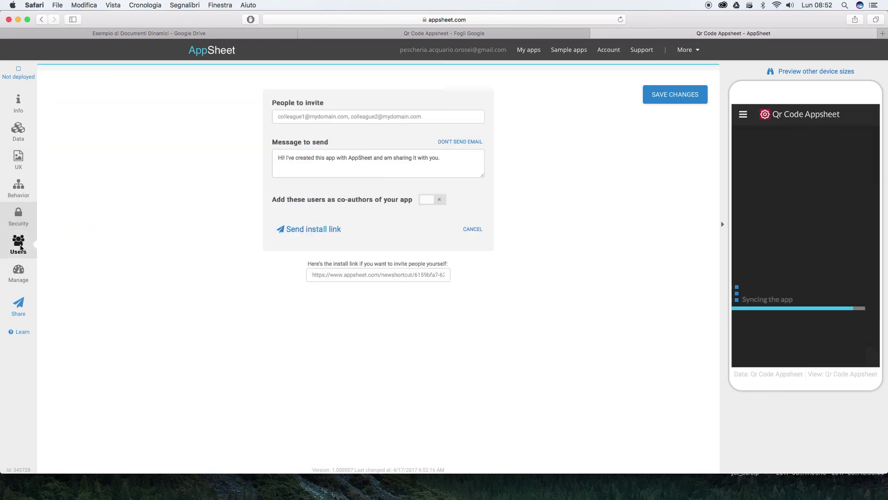
click(290, 118)
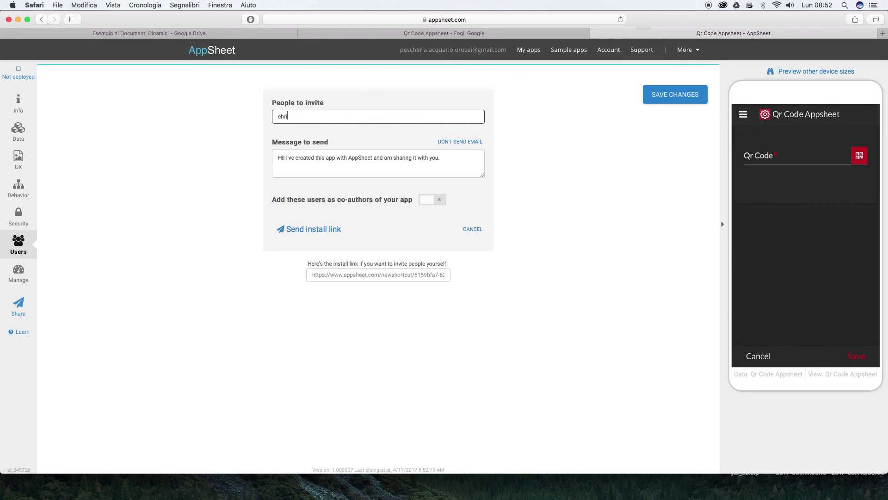
click(309, 229)
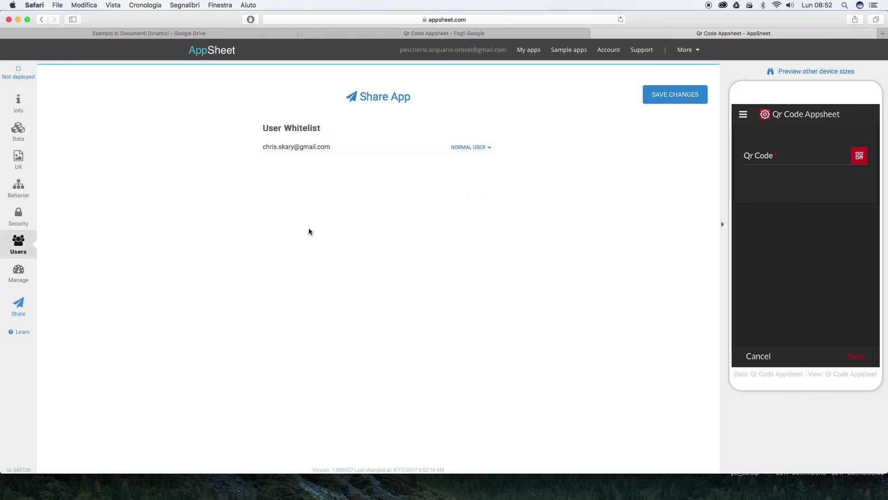